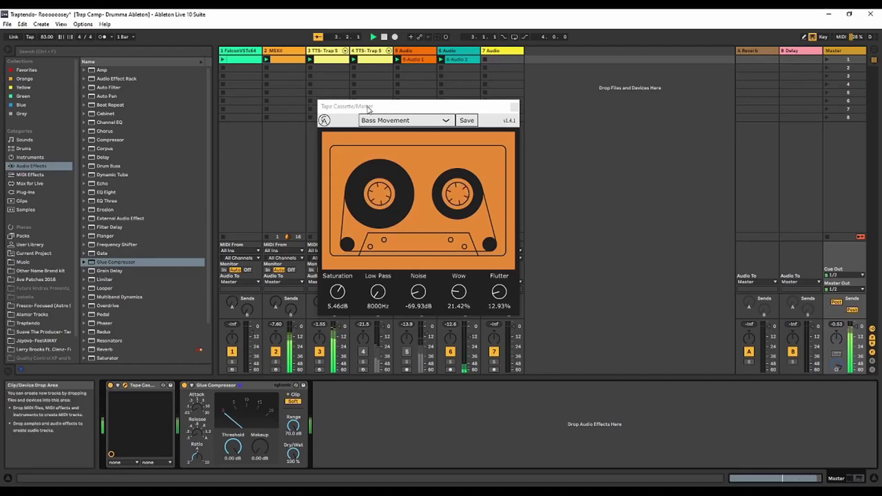
# - Load the Earthquake Take factory preset on Tape Cassette and start playing the song
pyautogui.moveTo(369, 109); pyautogui.dragTo(390, 112)
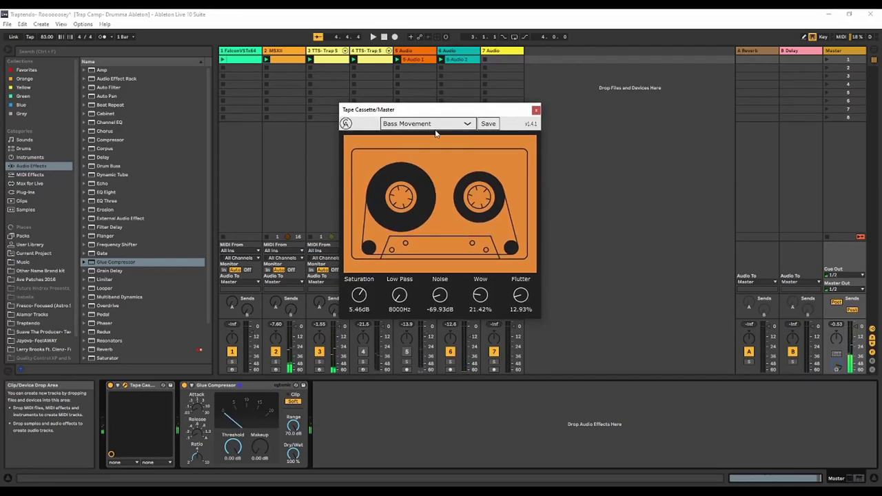
pyautogui.click(459, 128)
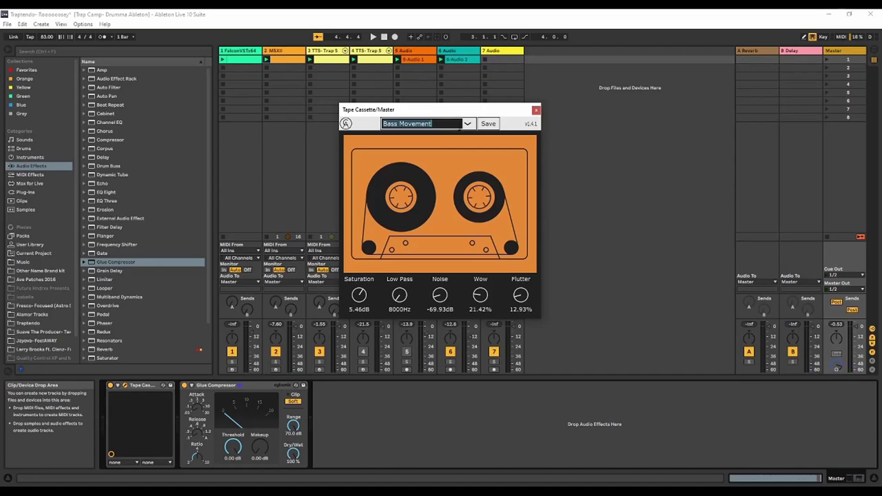
pyautogui.click(468, 125)
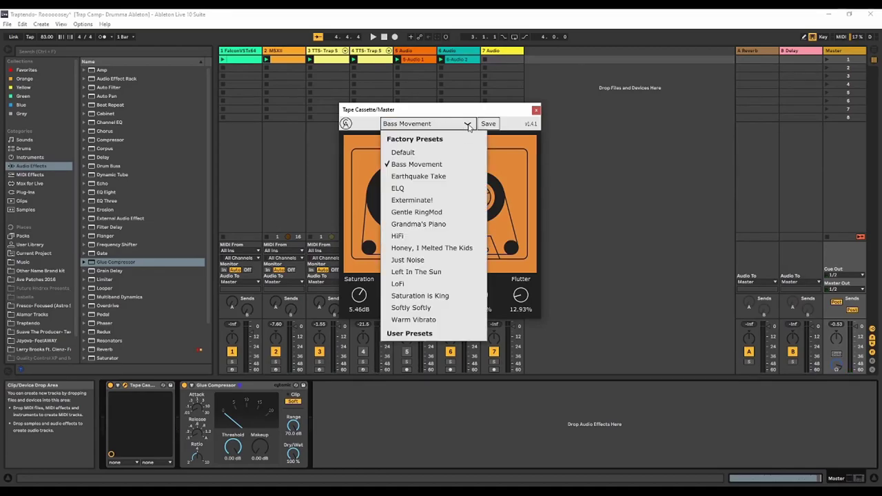
pyautogui.click(431, 177)
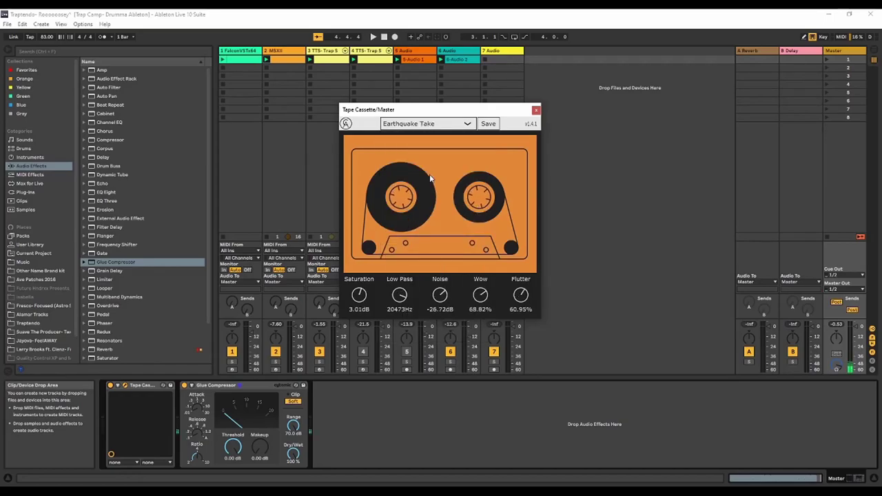
pyautogui.press('space')
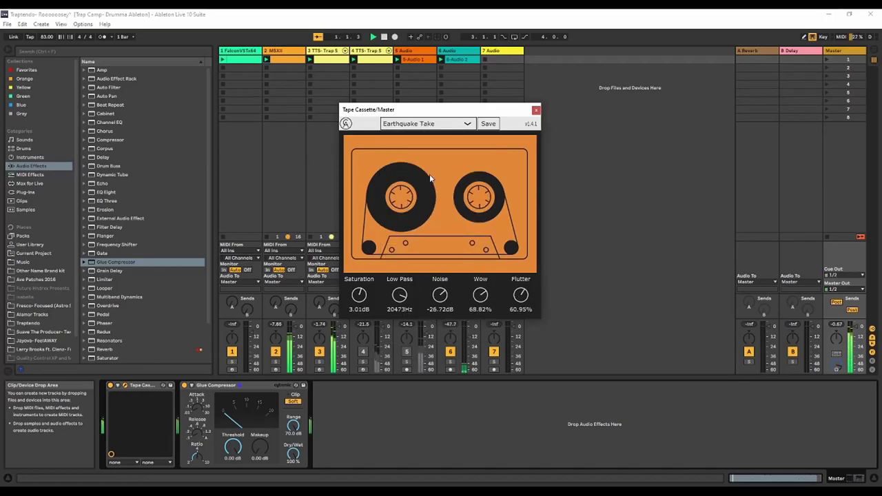
# - Audition the ELQ, Exterminate!, Gentle RingMod and Grandma's Piano presets in turn
pyautogui.click(466, 125)
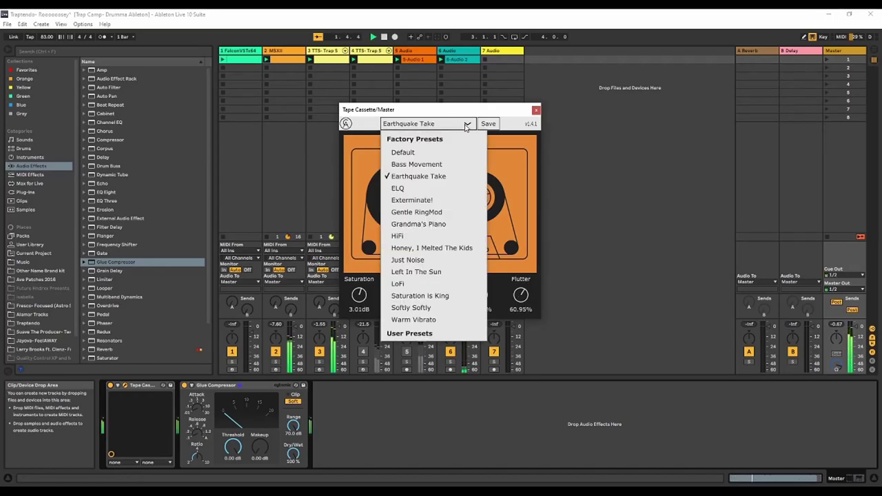
pyautogui.click(431, 189)
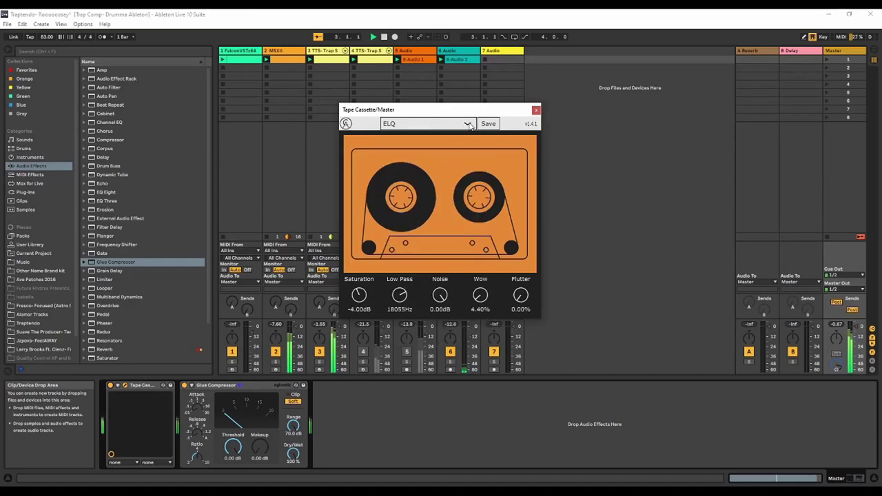
pyautogui.click(468, 125)
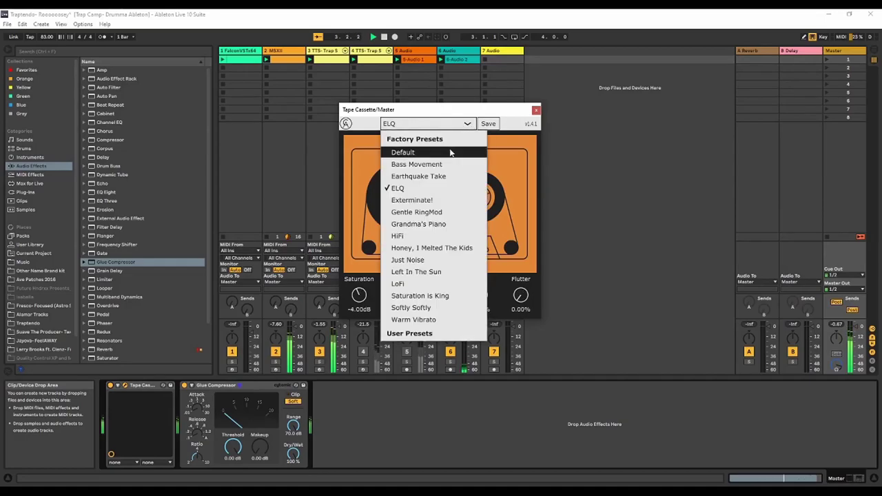
pyautogui.click(431, 201)
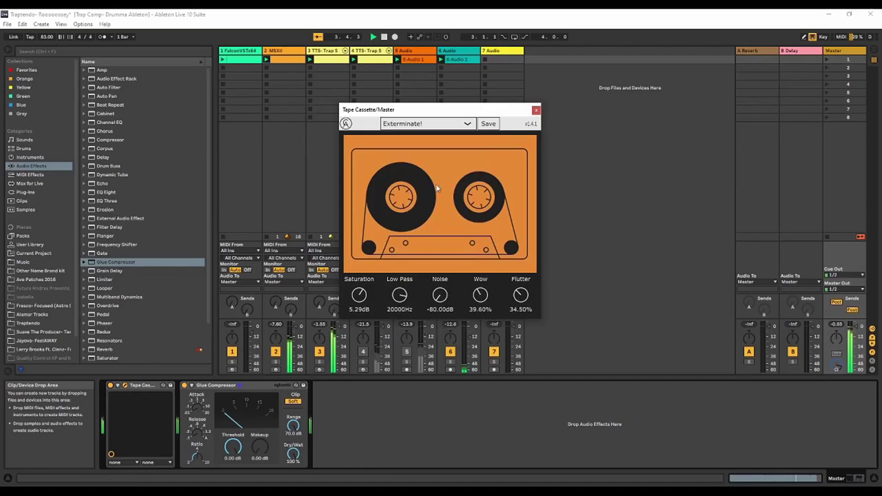
pyautogui.click(467, 124)
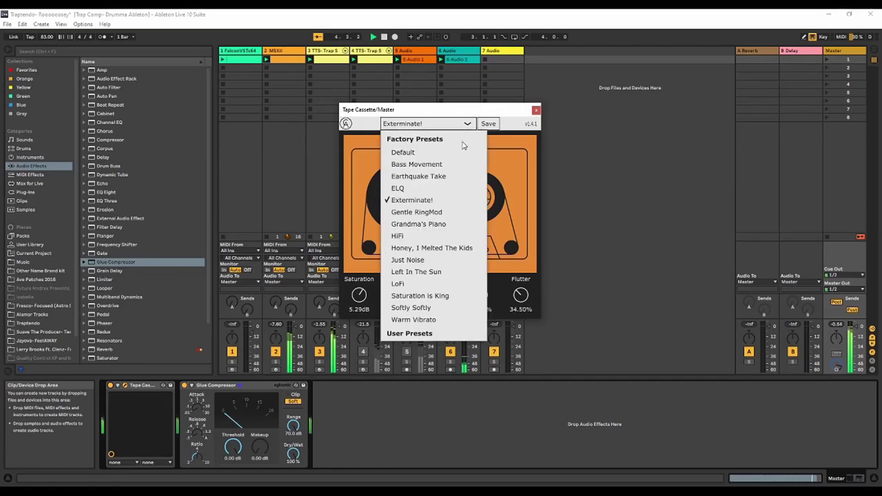
pyautogui.click(430, 212)
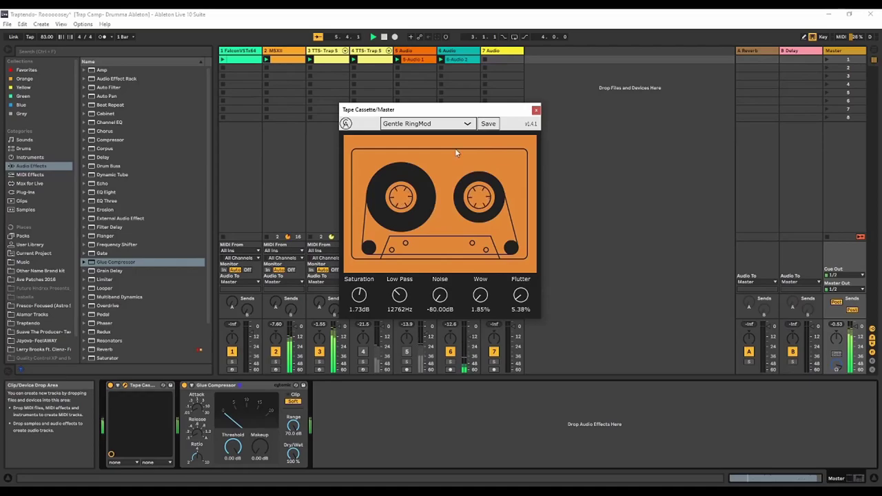
pyautogui.click(467, 125)
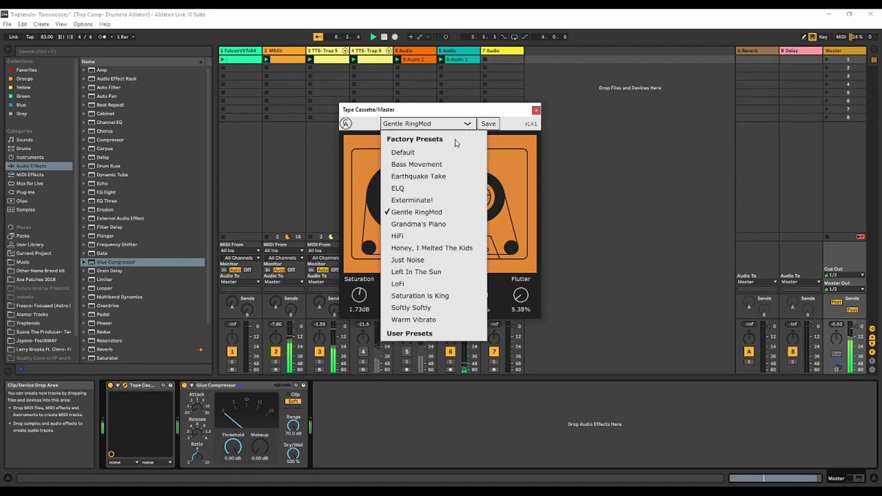
pyautogui.click(431, 225)
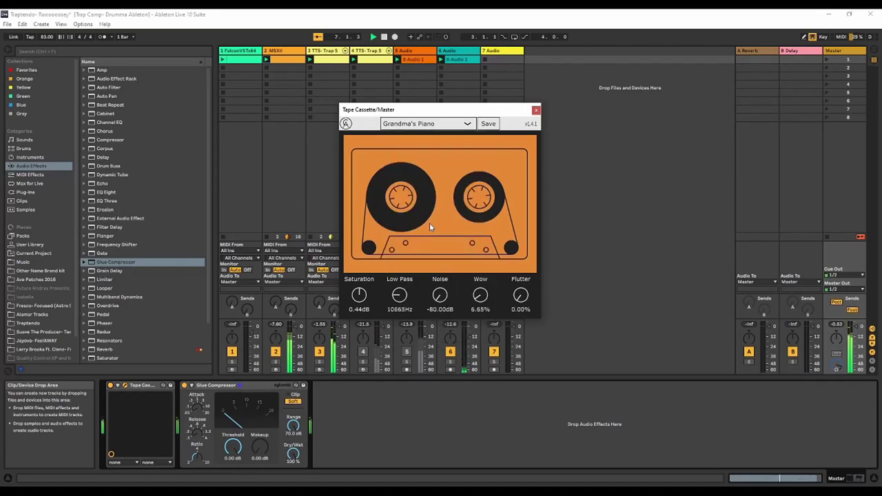
# - Audition the HiFi, Honey, I Melted The Kids, Just Noise and Left In The Sun presets
pyautogui.click(467, 125)
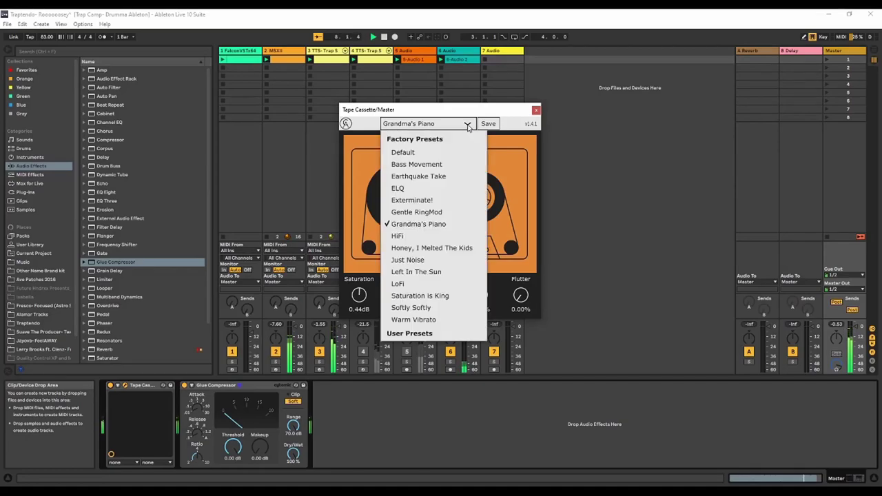
pyautogui.click(430, 237)
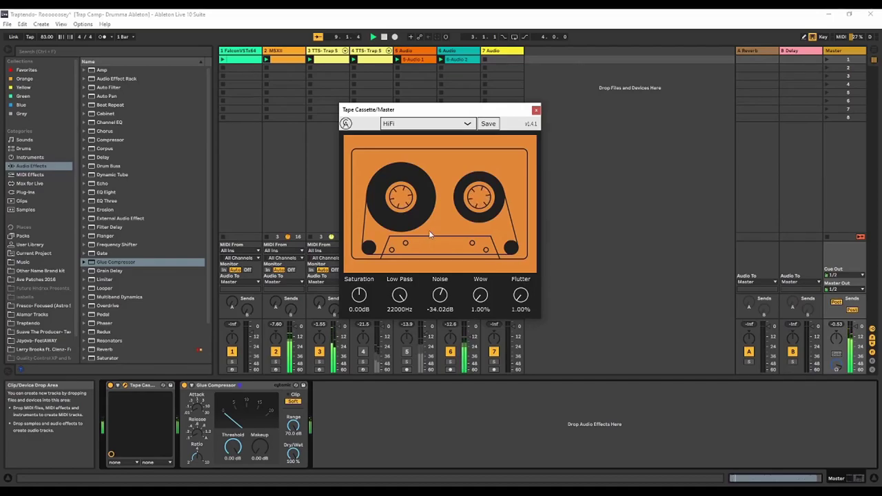
pyautogui.click(468, 125)
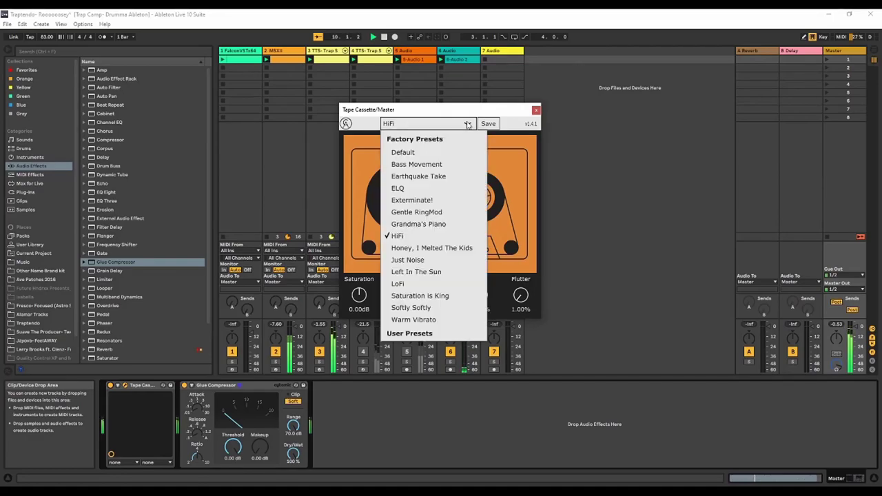
pyautogui.click(429, 250)
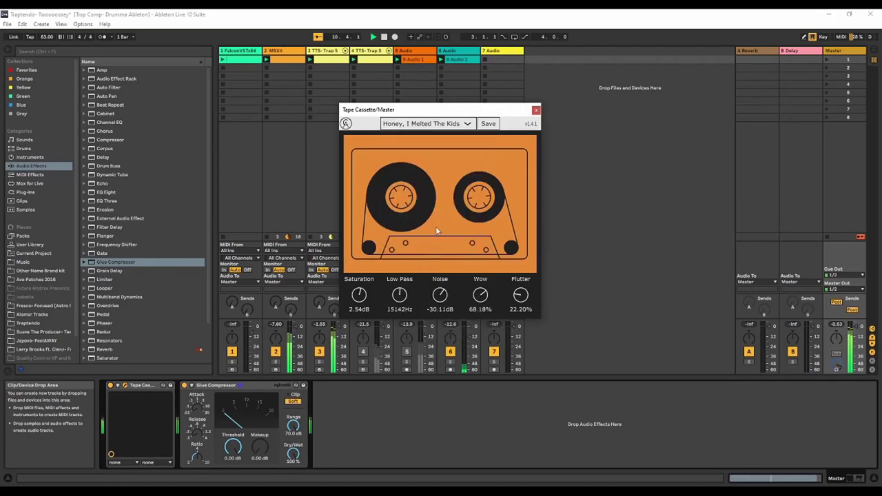
pyautogui.click(468, 125)
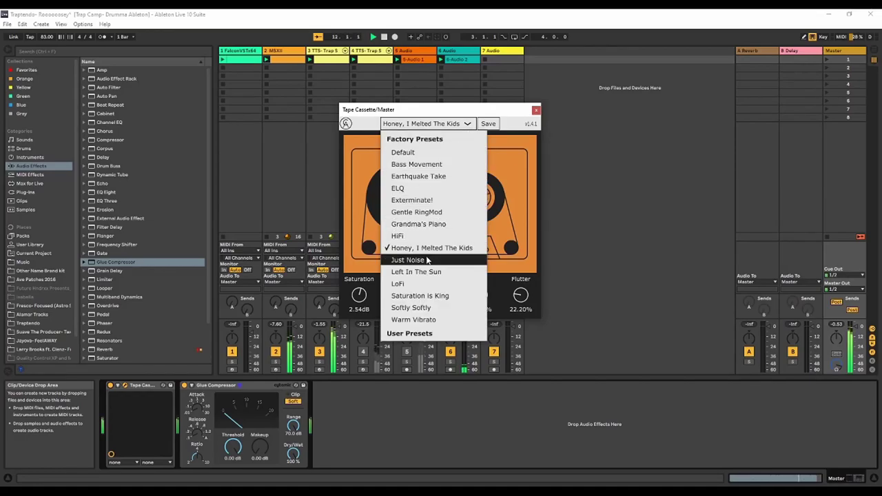
pyautogui.click(428, 260)
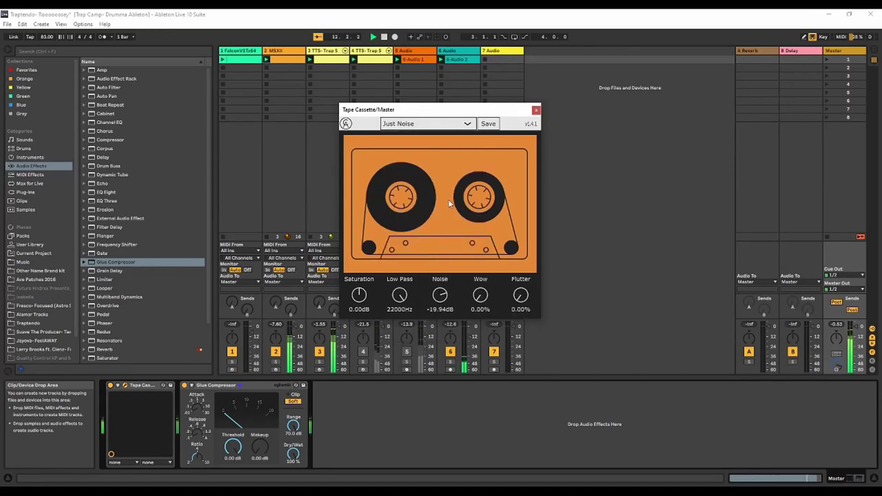
pyautogui.click(467, 124)
pyautogui.click(408, 272)
# - Audition LoFi, Saturation is King, Softly Softly and Warm Vibrato, then load Default
pyautogui.click(468, 127)
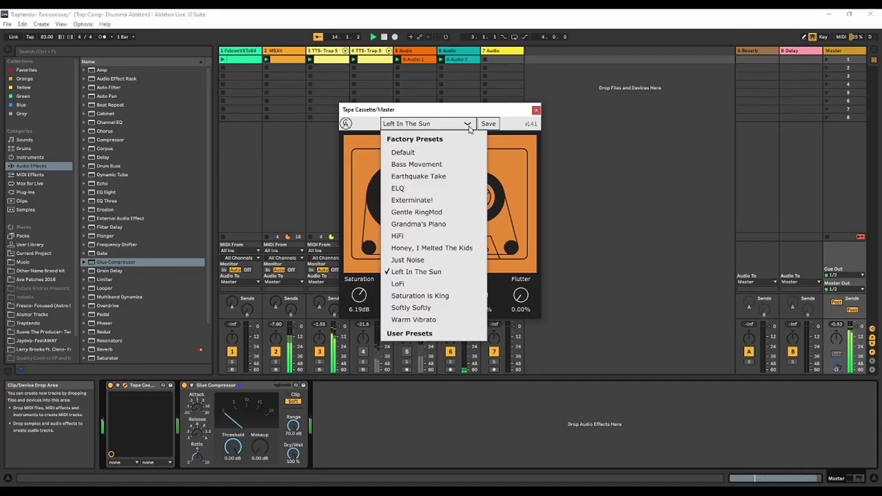
pyautogui.click(415, 284)
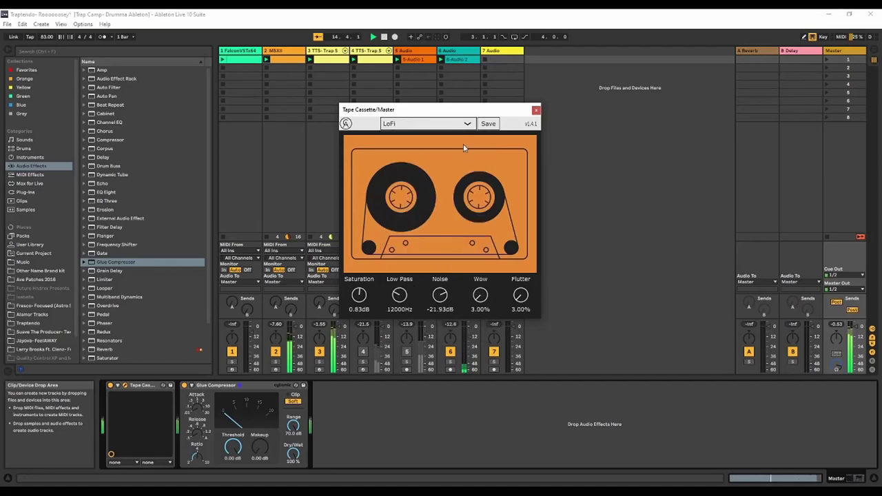
pyautogui.click(469, 127)
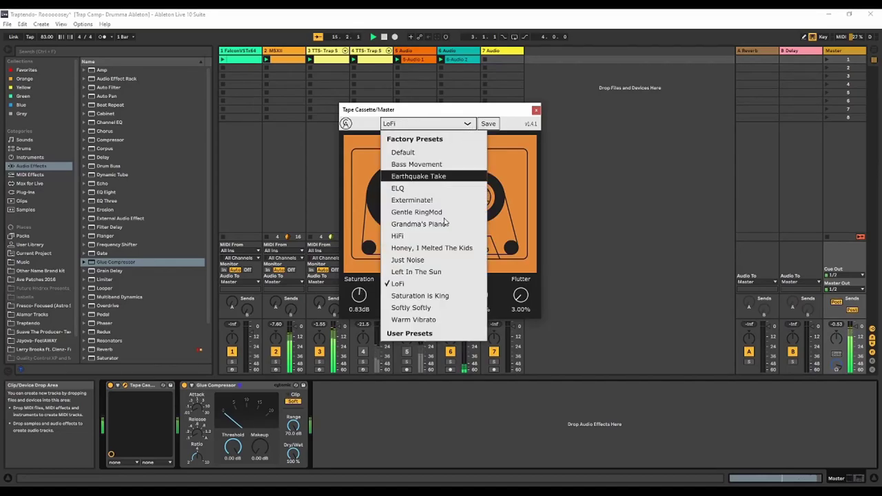
pyautogui.click(435, 296)
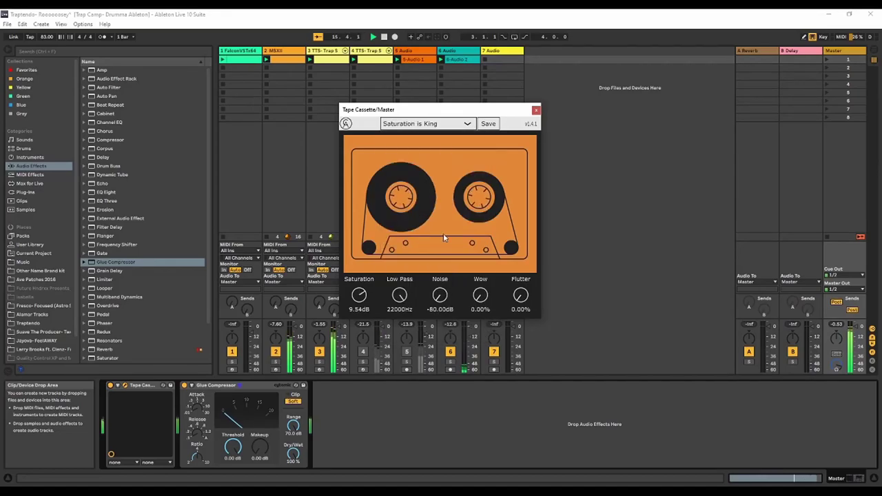
pyautogui.click(466, 125)
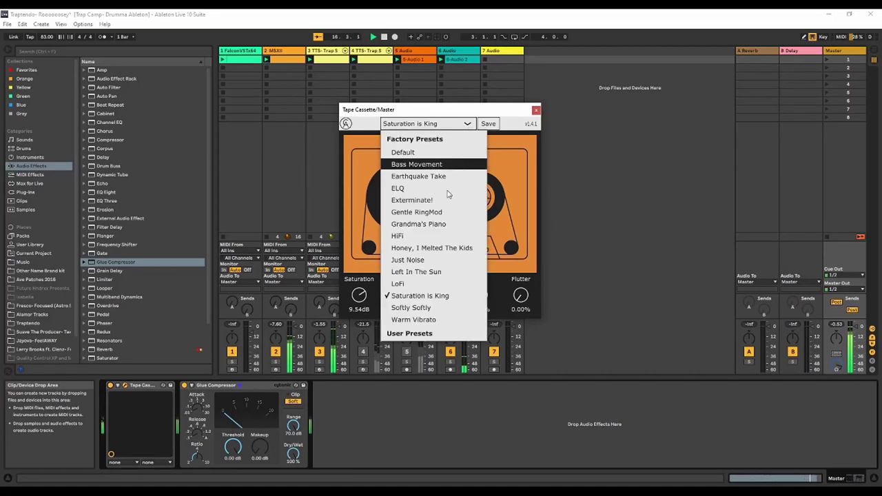
pyautogui.click(432, 307)
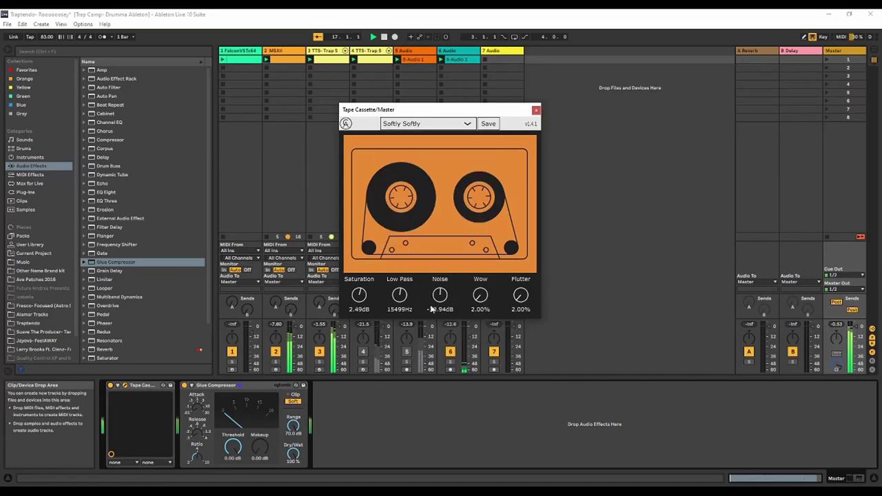
pyautogui.click(466, 124)
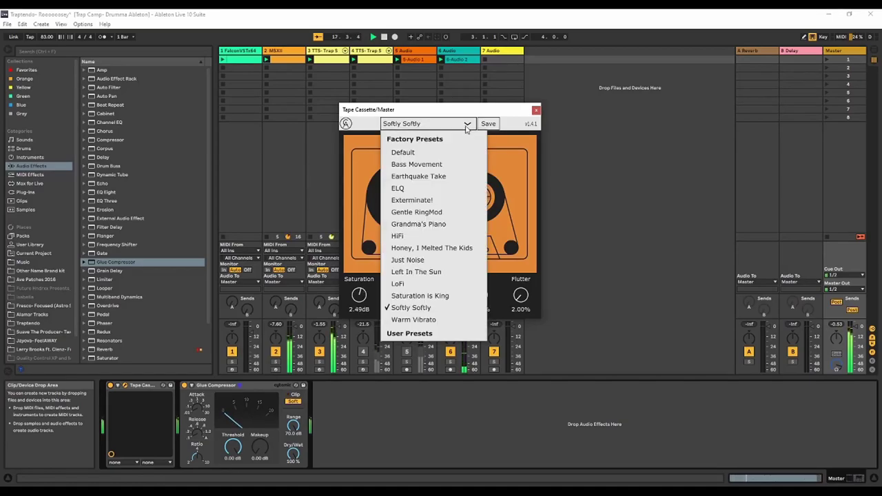
pyautogui.click(420, 320)
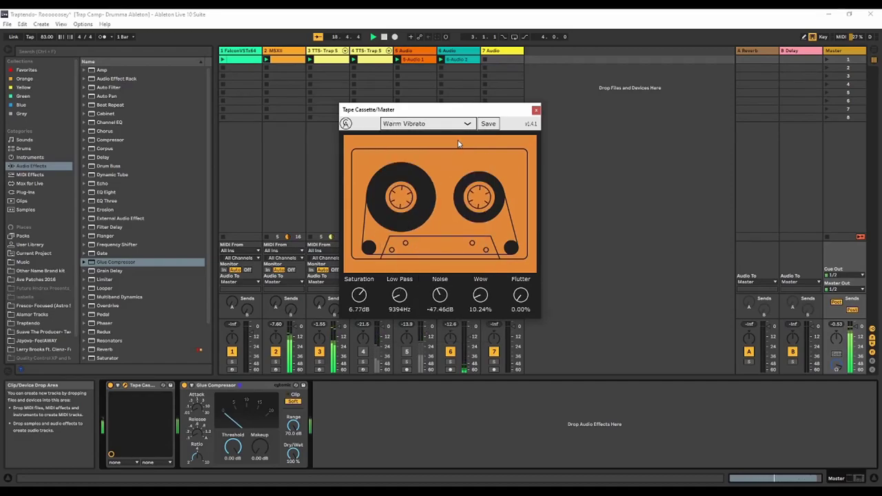
pyautogui.click(467, 125)
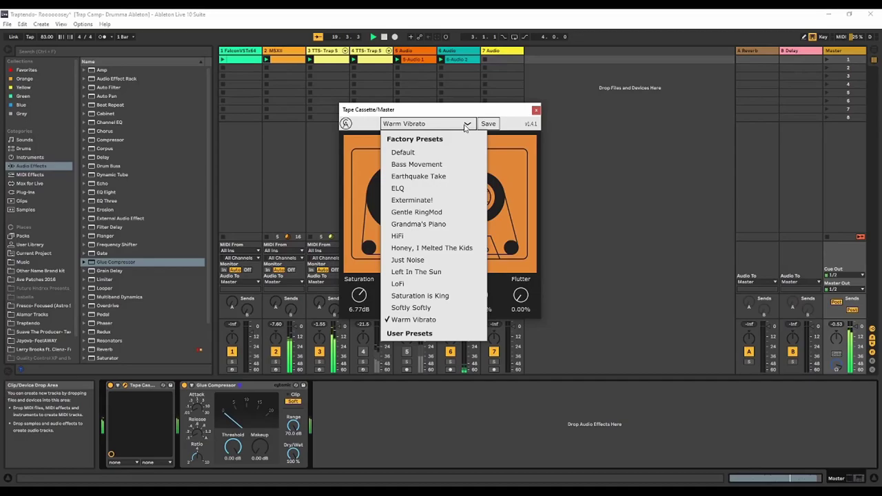
pyautogui.click(444, 153)
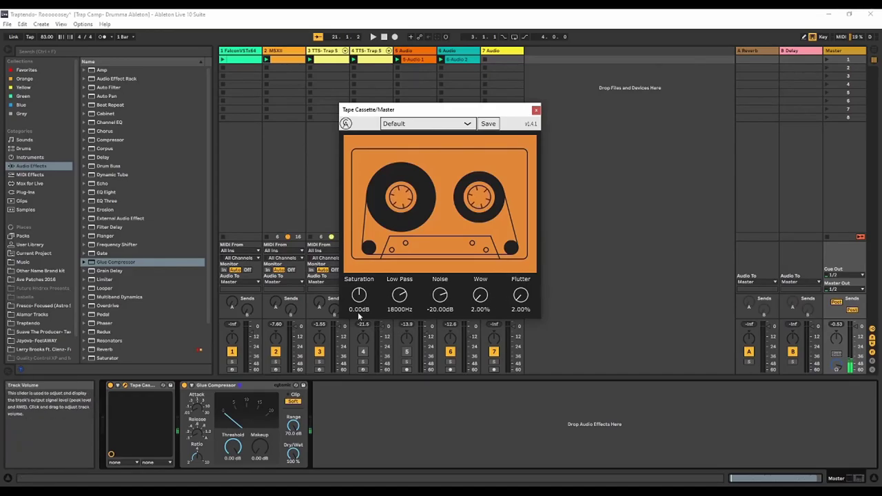
# - During playback, raise Tape Cassette's Saturation, then reset it to 0.00dB
pyautogui.press('space')
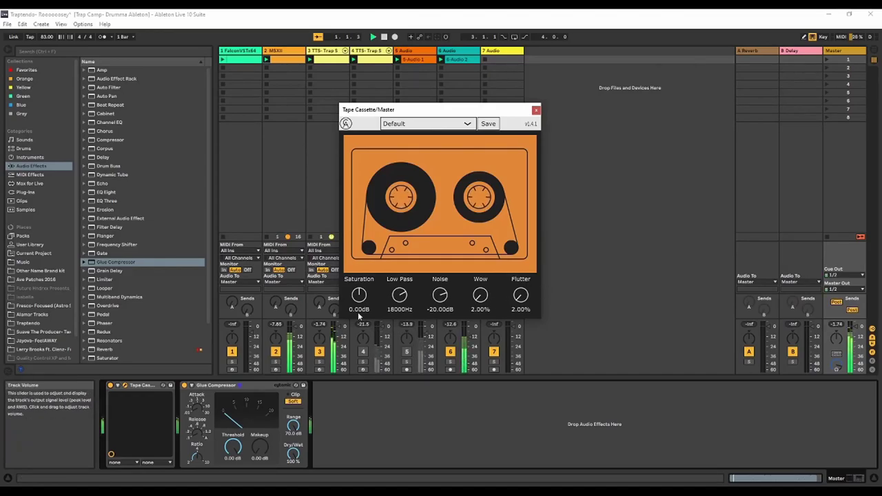
pyautogui.moveTo(358, 296)
pyautogui.mouseDown()
pyautogui.moveTo(353, 279)
pyautogui.moveTo(357, 295)
pyautogui.mouseUp()
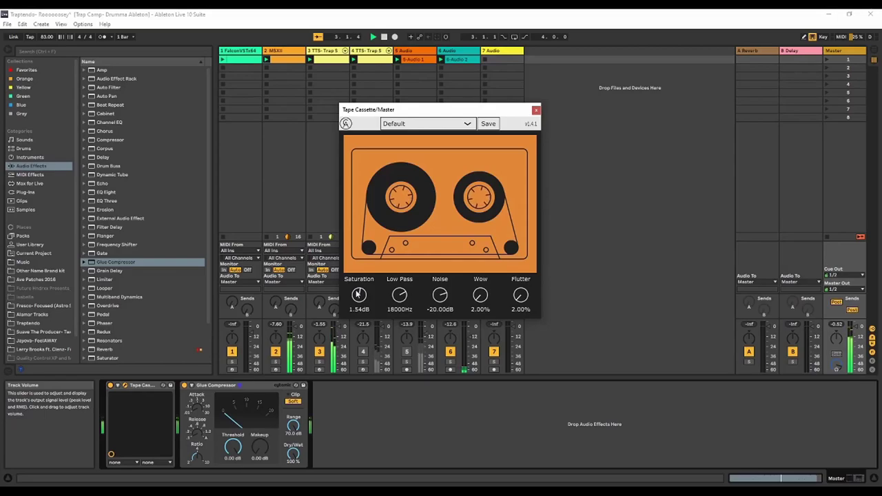
pyautogui.doubleClick(358, 294)
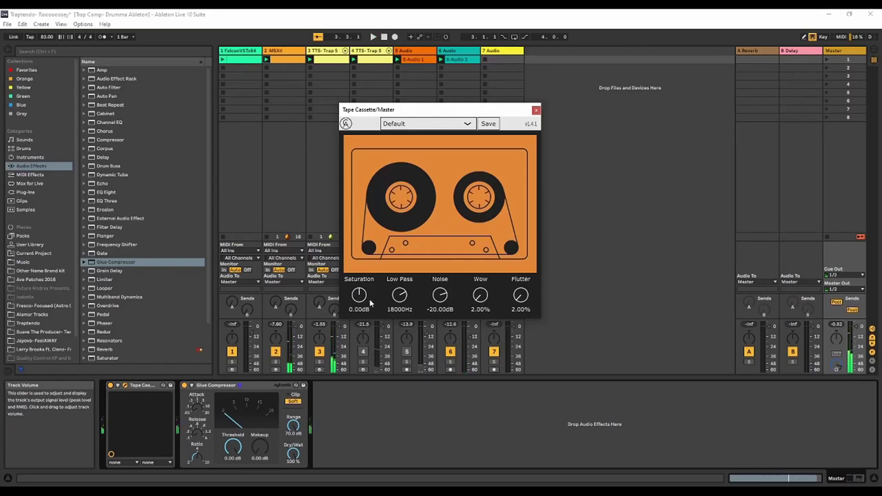
# - Restart playback and sweep the Low Pass cutoff, settling it at 8000Hz
pyautogui.press('space')
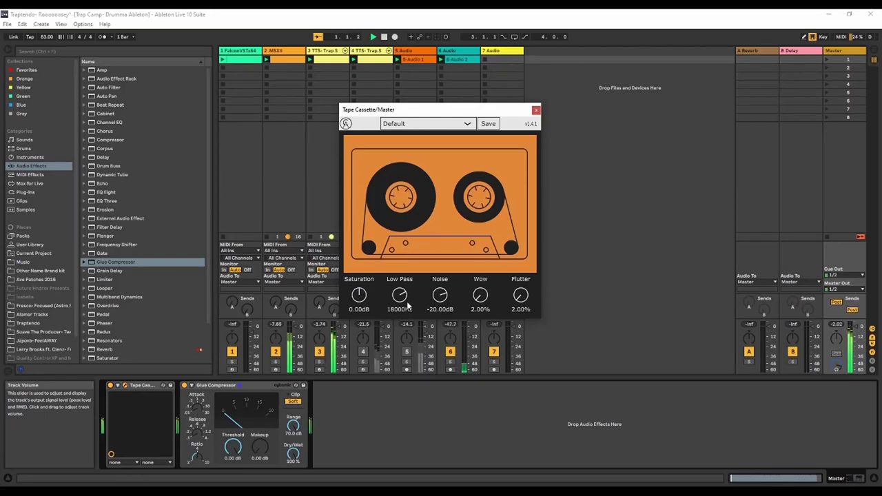
pyautogui.moveTo(400, 295); pyautogui.dragTo(404, 316)
pyautogui.moveTo(414, 371); pyautogui.dragTo(404, 392)
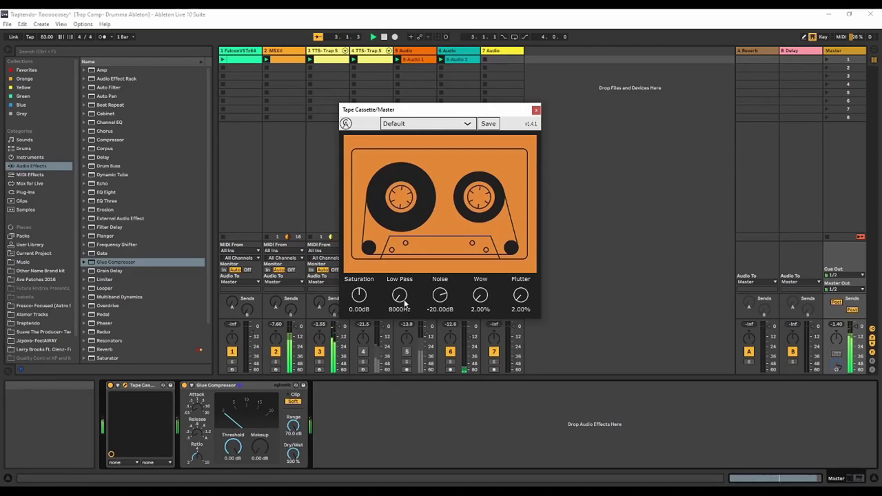
pyautogui.moveTo(404, 300)
pyautogui.mouseDown()
pyautogui.moveTo(407, 217)
pyautogui.moveTo(397, 314)
pyautogui.mouseUp()
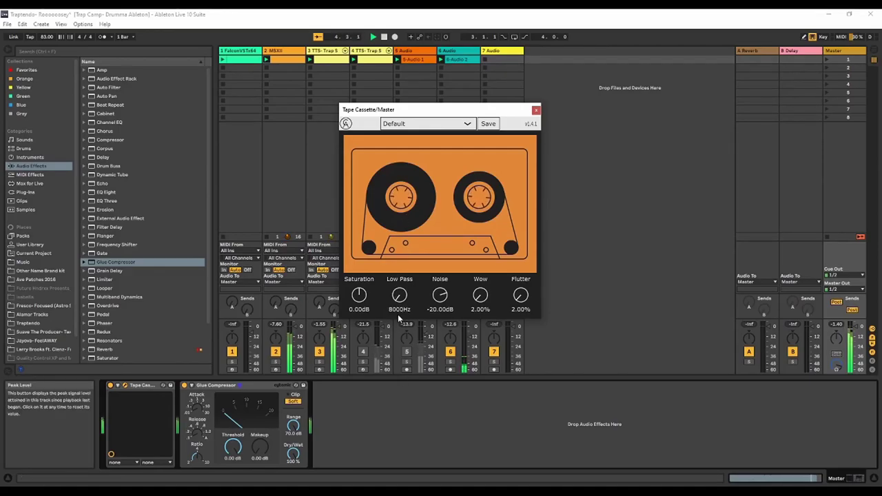
pyautogui.moveTo(397, 315)
pyautogui.mouseDown()
pyautogui.moveTo(405, 187)
pyautogui.moveTo(402, 310)
pyautogui.mouseUp()
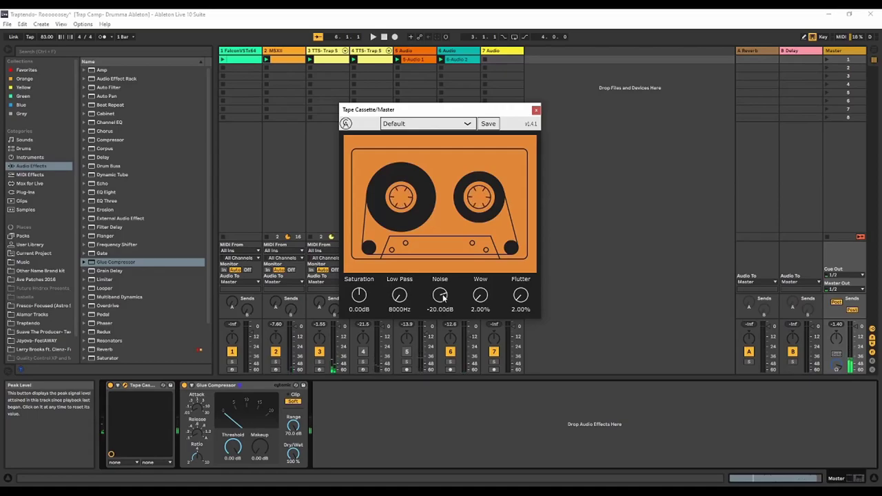
# - With the song playing, sweep the Noise level and leave it at -17.12dB
pyautogui.press('space')
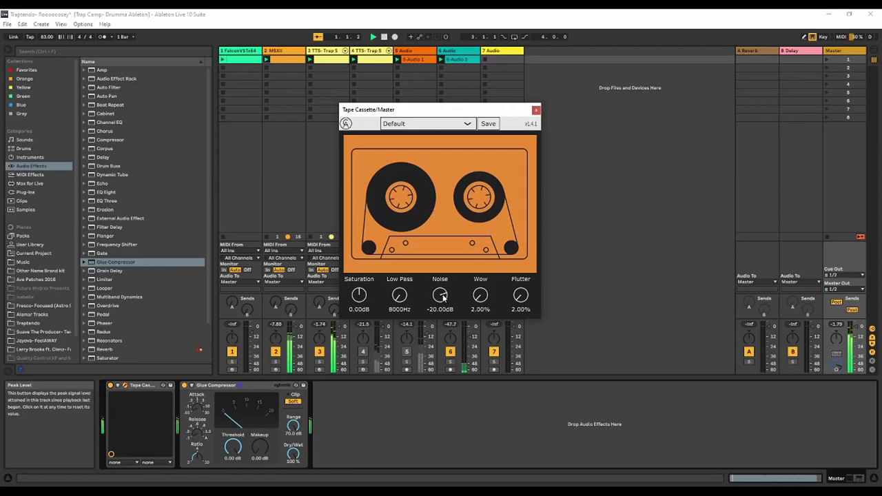
pyautogui.moveTo(441, 295); pyautogui.dragTo(425, 272)
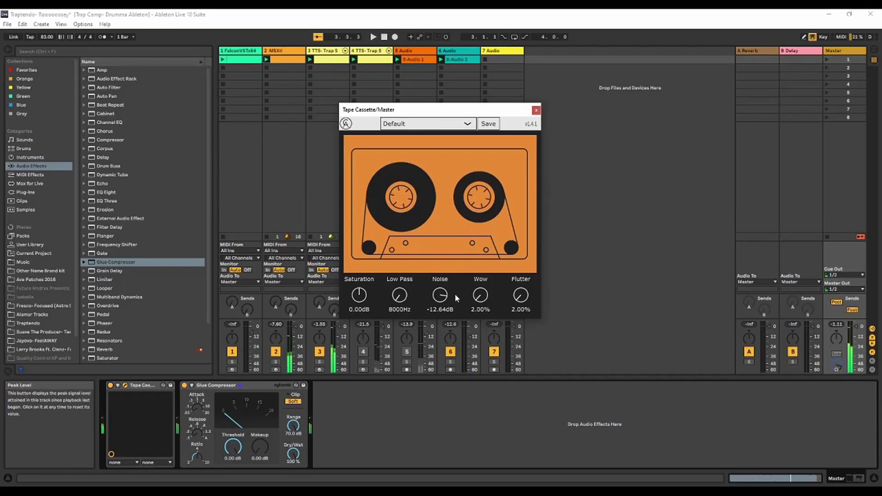
pyautogui.moveTo(425, 271); pyautogui.dragTo(438, 314)
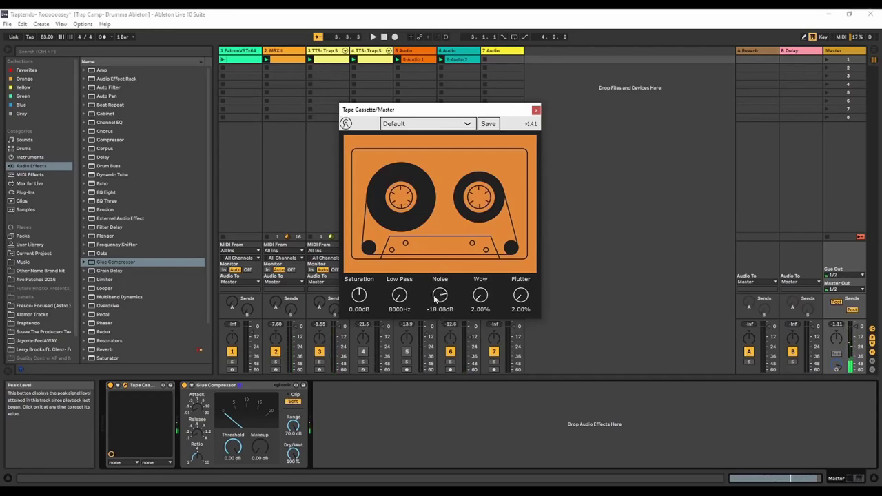
# - Raise Wow to 10.40% and Flutter to 24.00% while listening to playback
pyautogui.press('space')
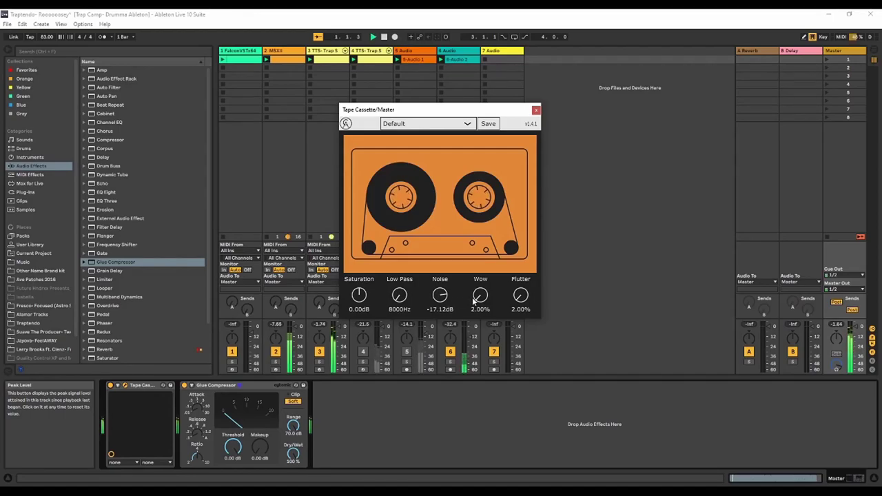
pyautogui.moveTo(479, 297)
pyautogui.mouseDown()
pyautogui.moveTo(475, 202)
pyautogui.moveTo(480, 281)
pyautogui.mouseUp()
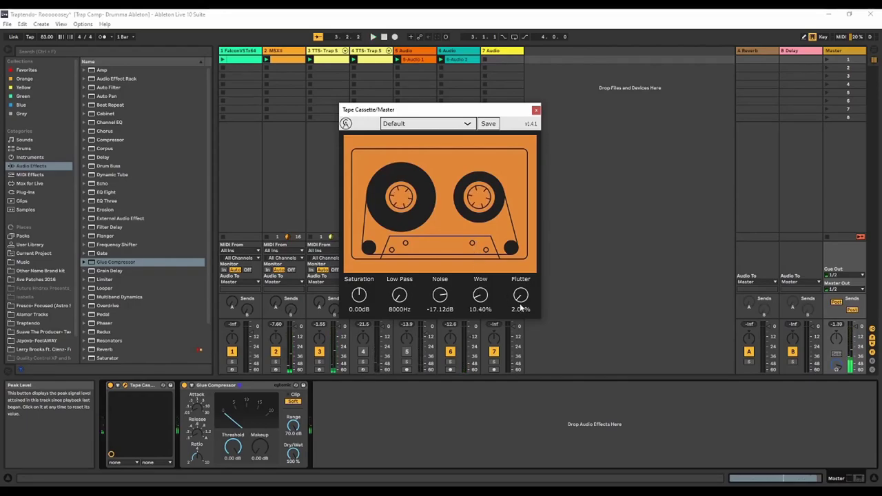
pyautogui.moveTo(520, 298)
pyautogui.mouseDown()
pyautogui.moveTo(520, 240)
pyautogui.moveTo(520, 298)
pyautogui.mouseUp()
pyautogui.press('space')
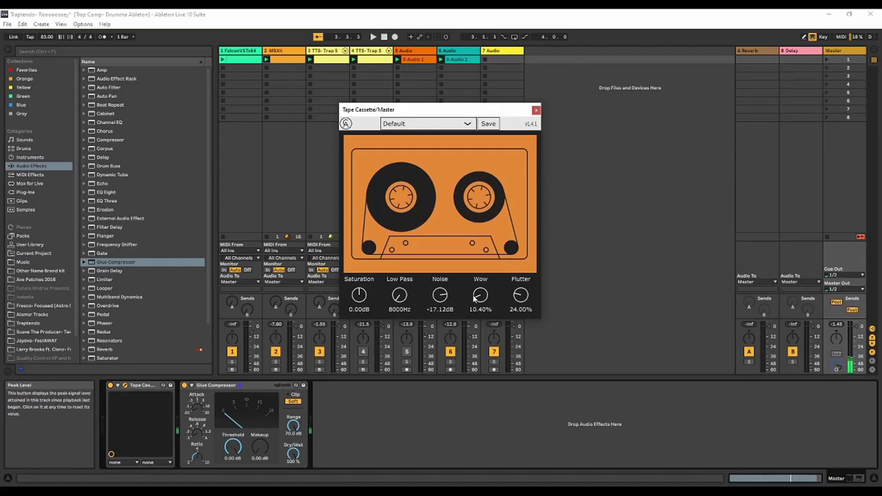
# - Save the current settings as user preset 'yloudiu' and confirm it under User Presets
pyautogui.click(468, 123)
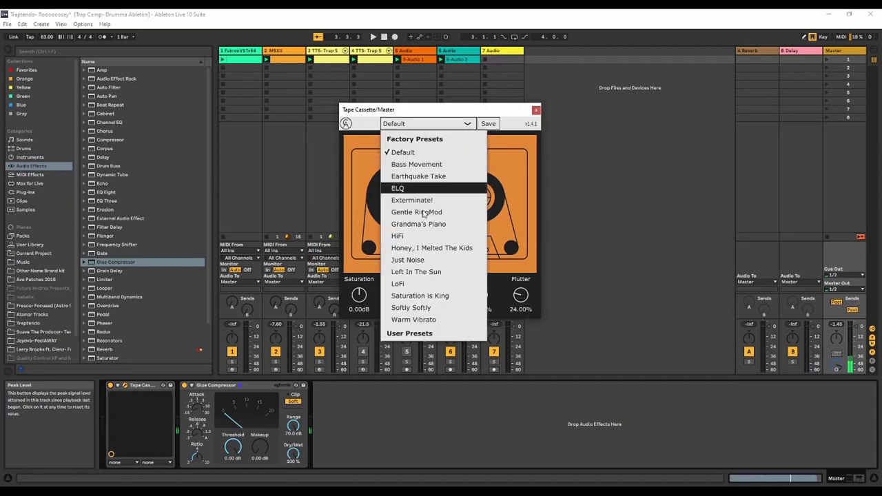
pyautogui.click(420, 124)
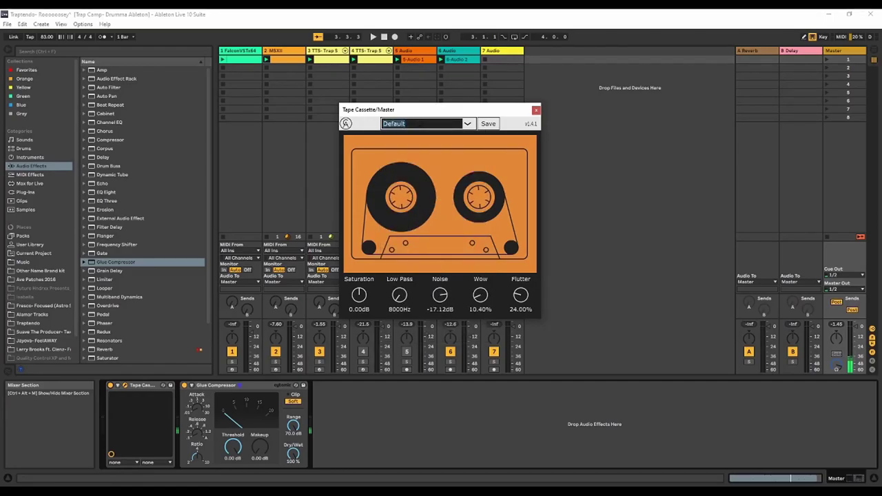
pyautogui.write('yloud')
pyautogui.write('iu')
pyautogui.click(494, 124)
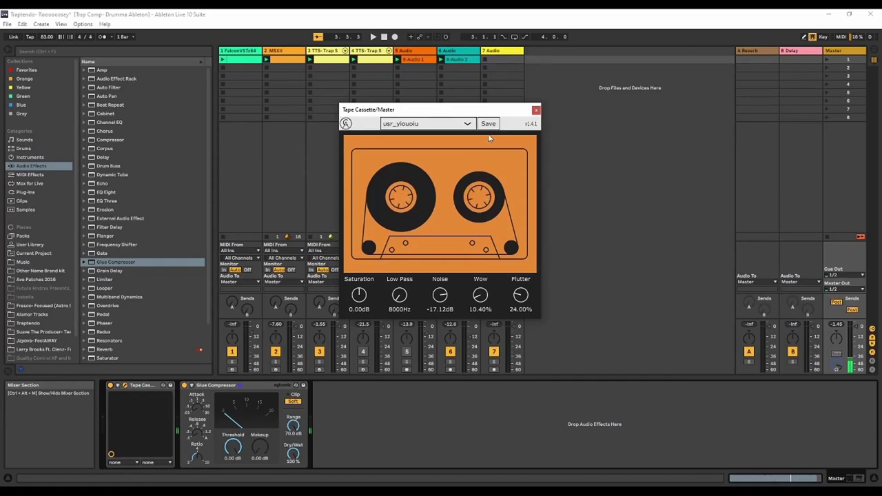
pyautogui.click(467, 125)
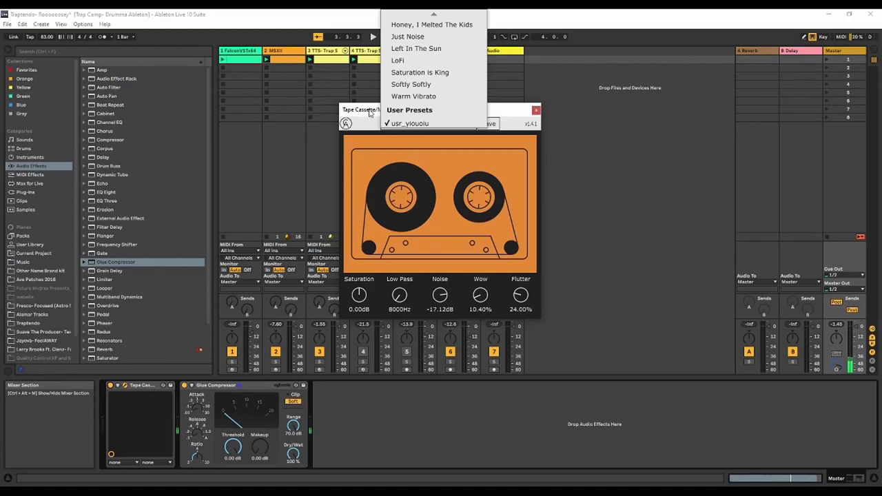
# - Load the Softly Softly preset on Tape Cassette, then switch back to Default
pyautogui.click(432, 85)
pyautogui.click(435, 124)
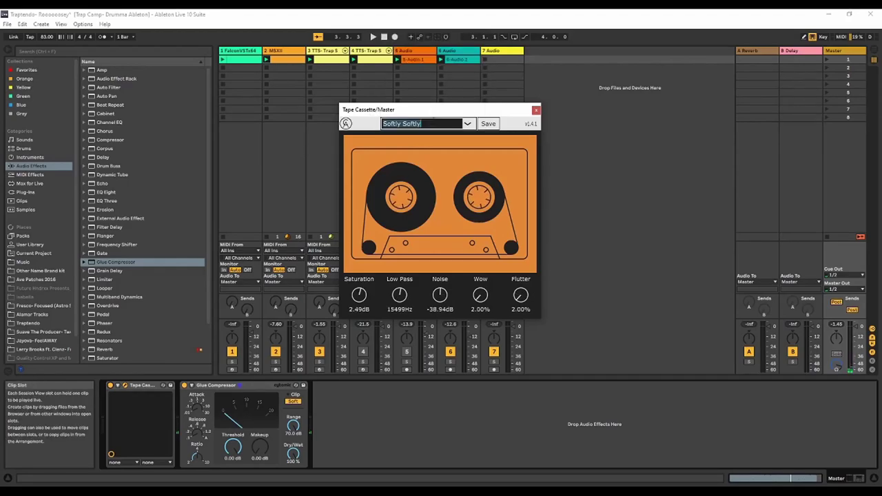
pyautogui.click(467, 123)
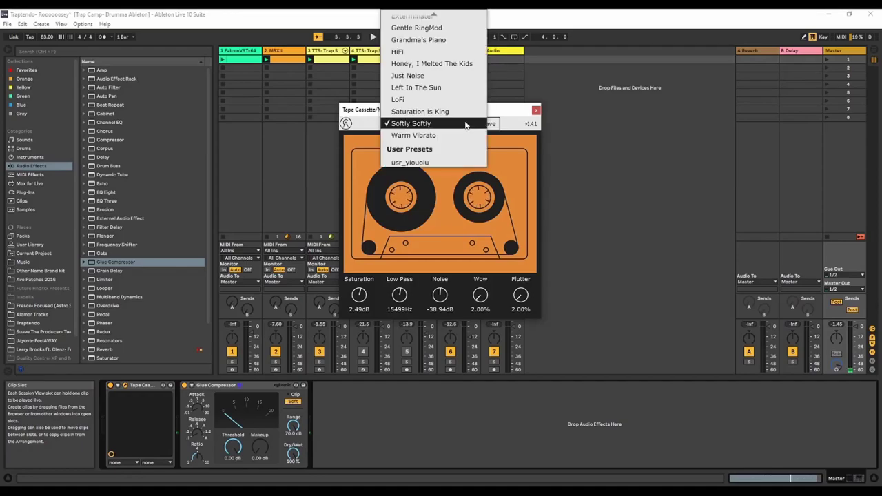
pyautogui.click(441, 32)
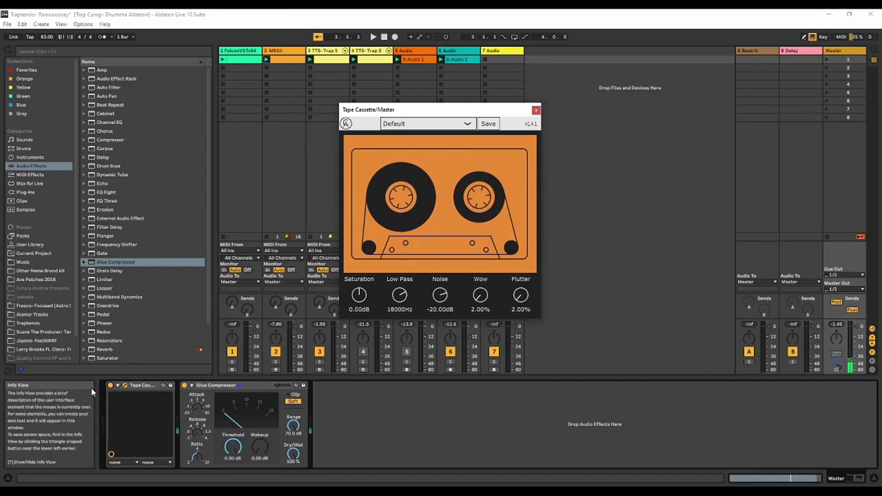
# - Turn off the Tape Cassette device and open Options > Preferences to the Audio settings
pyautogui.click(110, 386)
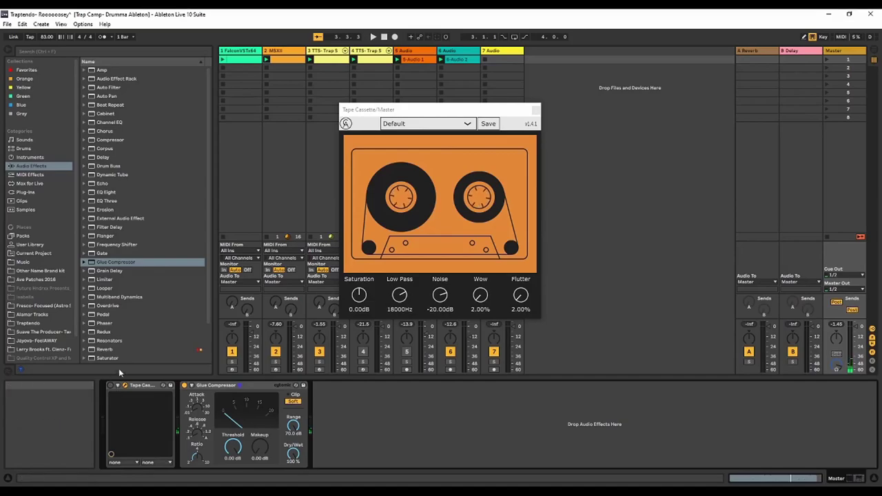
pyautogui.click(83, 24)
pyautogui.moveTo(62, 27)
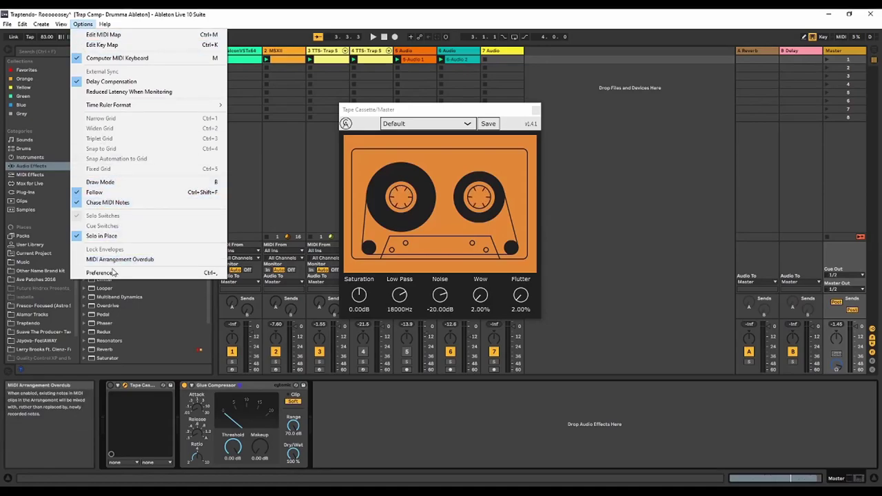
pyautogui.click(111, 271)
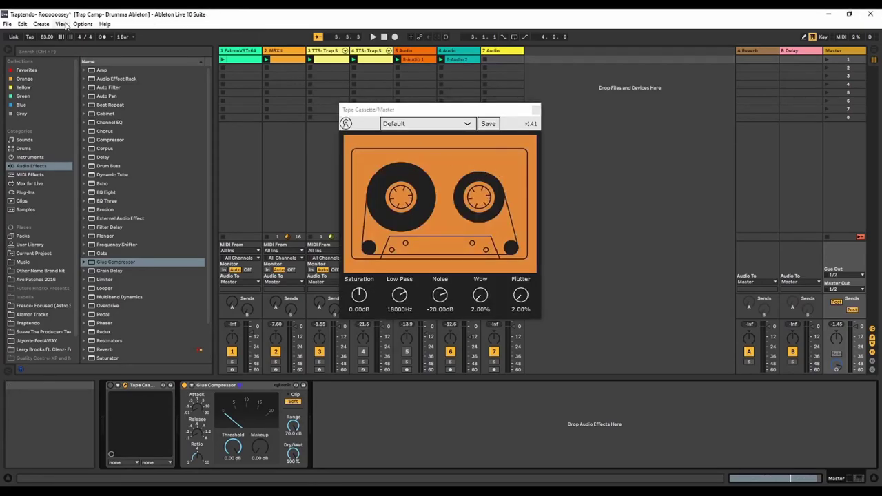
pyautogui.click(82, 24)
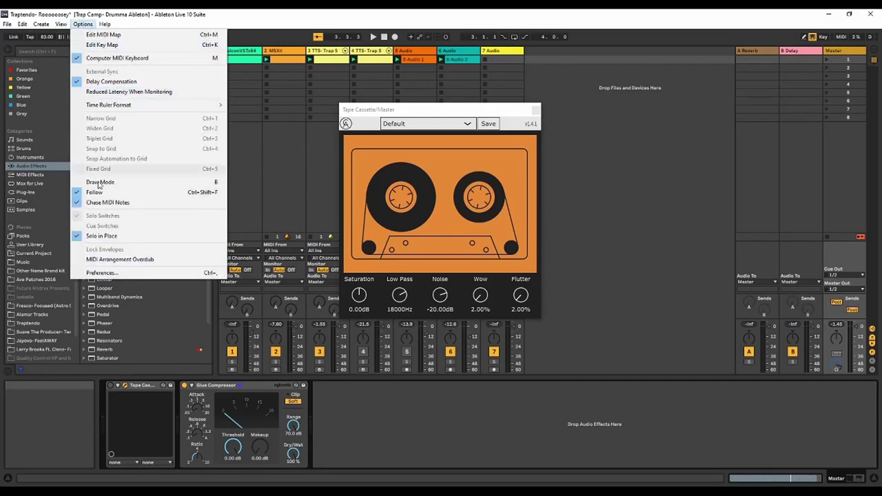
pyautogui.click(103, 273)
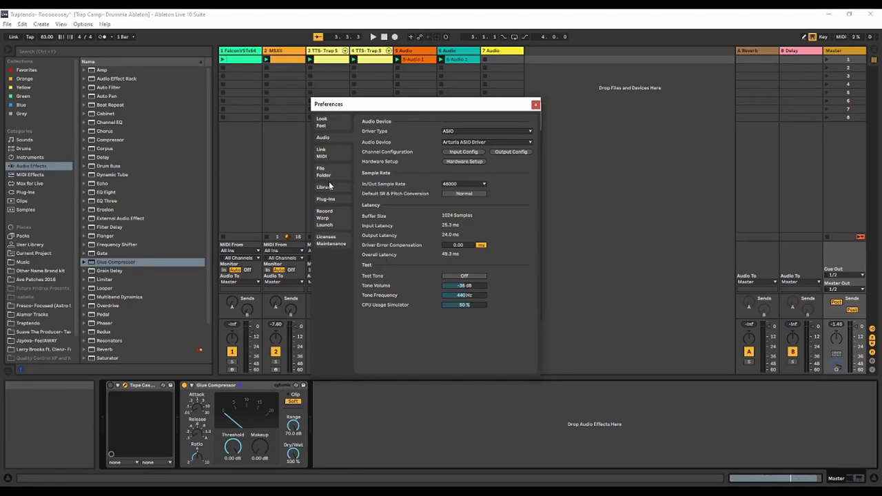
# - Review the VST2 and VST3 folder options on the Plug-Ins page, then close Preferences
pyautogui.click(331, 200)
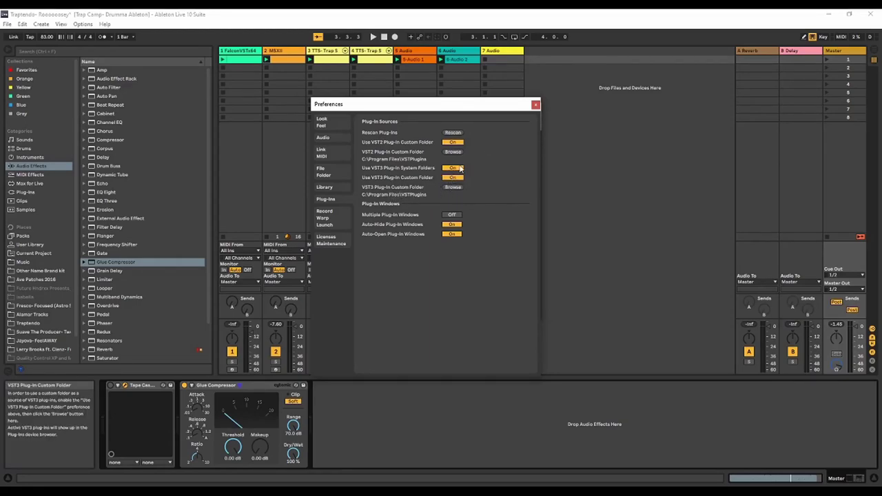
pyautogui.click(536, 106)
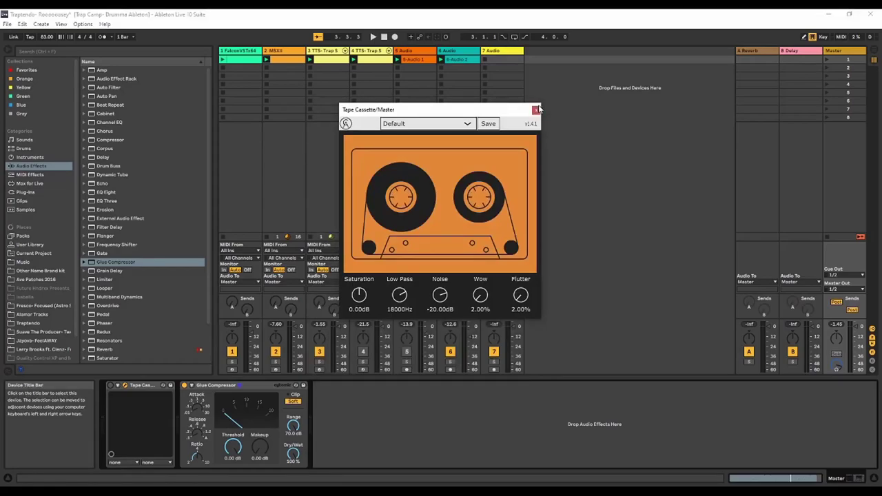